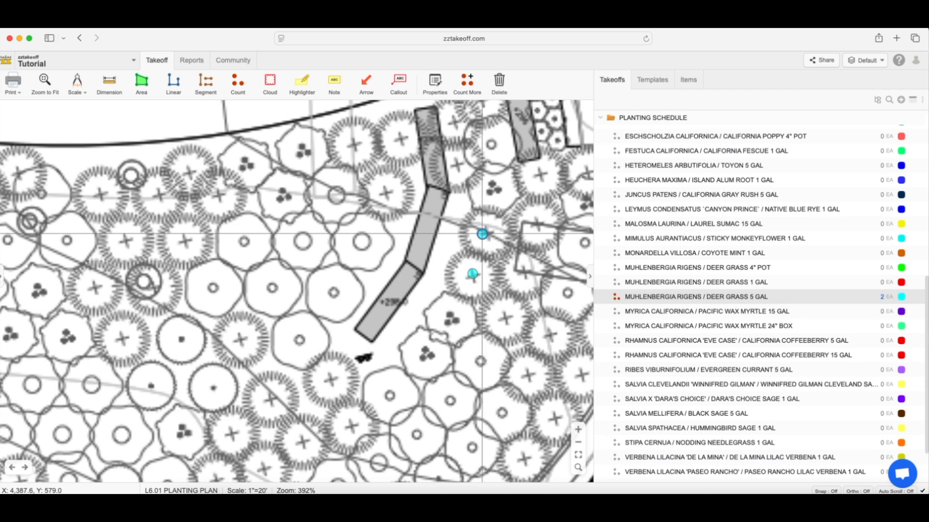
Switch the 5-gallon deer grass count symbols to scaled sizing and enlarge them to match the plant outlines.
{"action": "left_click", "coordinate": [506, 248]}
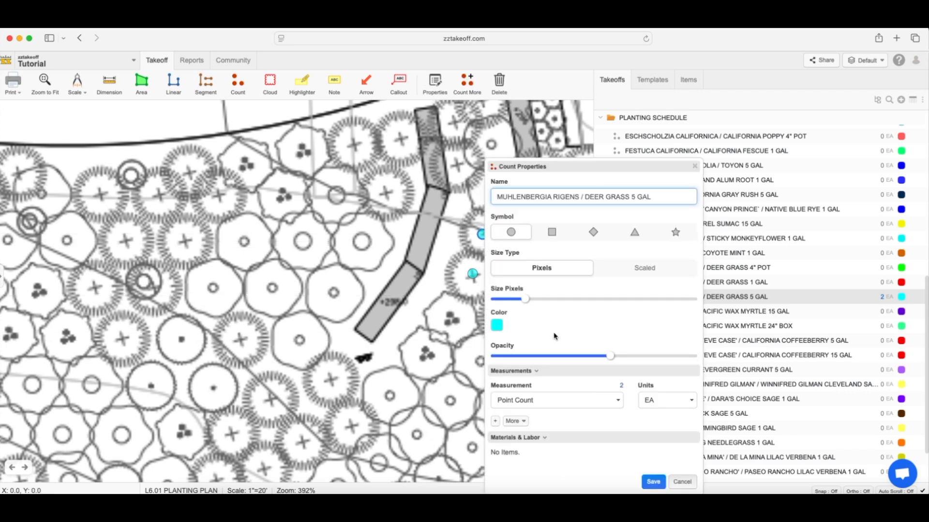
{"action": "left_click", "coordinate": [616, 276]}
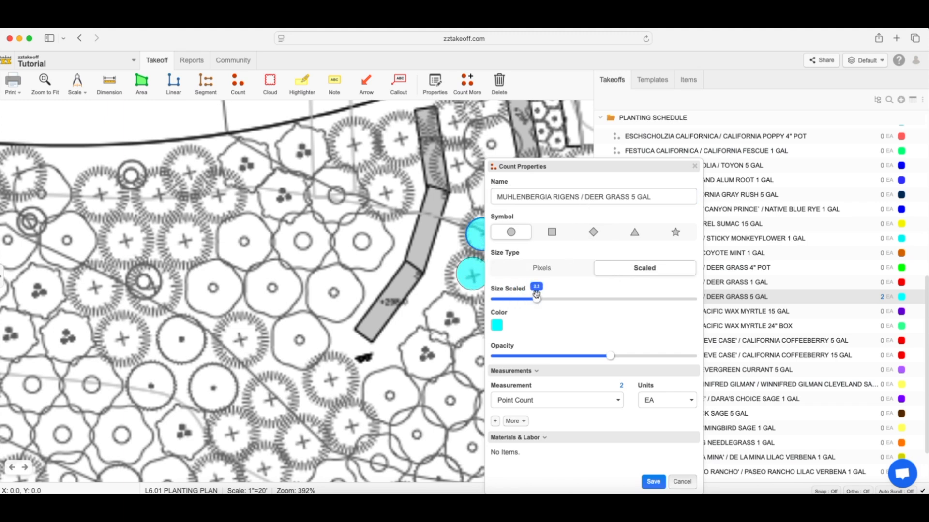
{"action": "left_click_drag", "start_coordinate": [587, 165], "coordinate": [291, 165]}
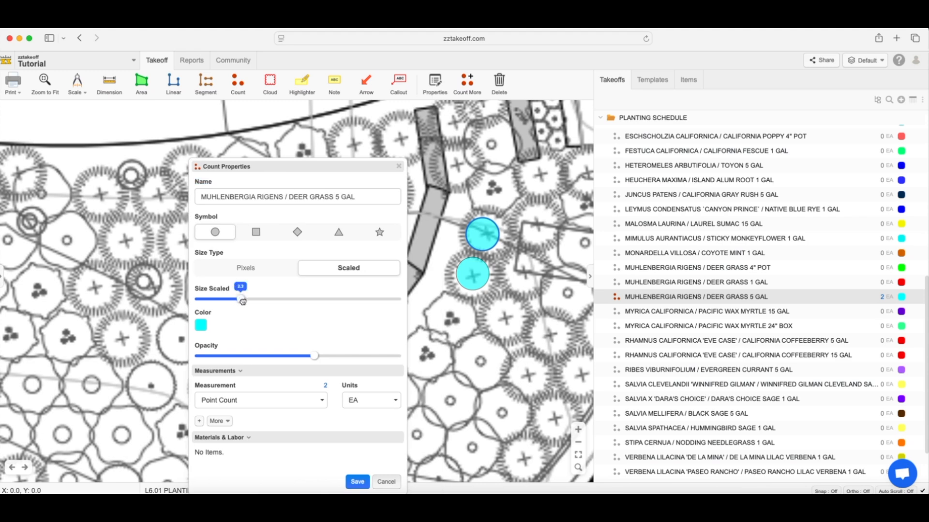
{"action": "left_click_drag", "start_coordinate": [247, 301], "coordinate": [264, 301]}
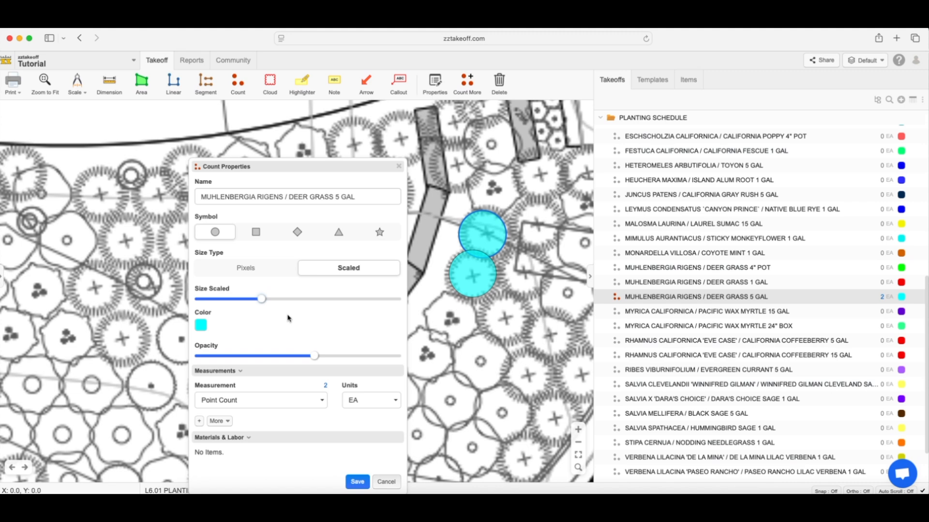
Recolor the 5-gallon deer grass count light purple, adjust its opacity, and save the count properties.
{"action": "left_click", "coordinate": [201, 326]}
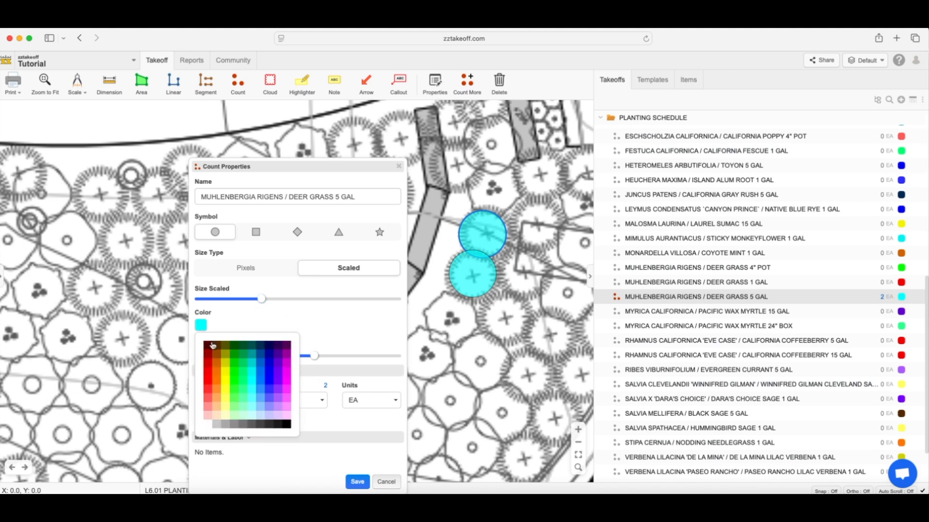
{"action": "left_click", "coordinate": [225, 424]}
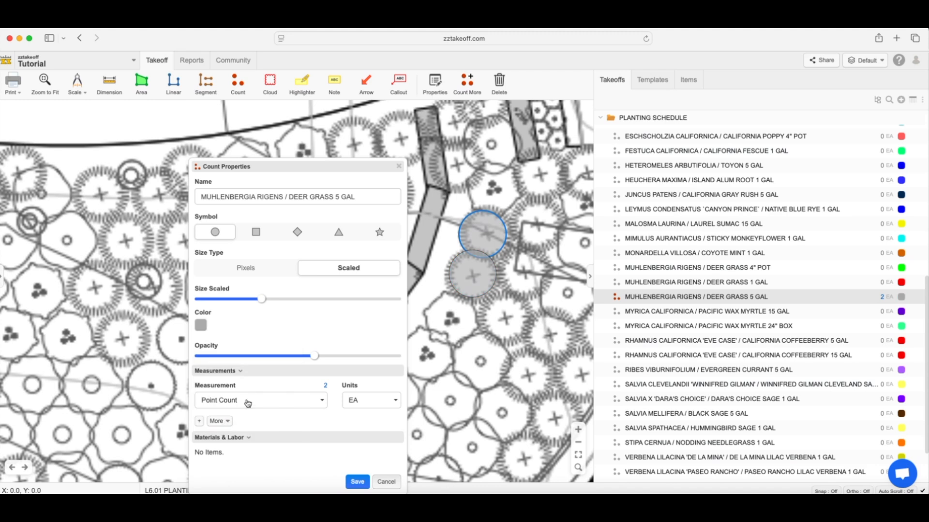
{"action": "left_click", "coordinate": [202, 327]}
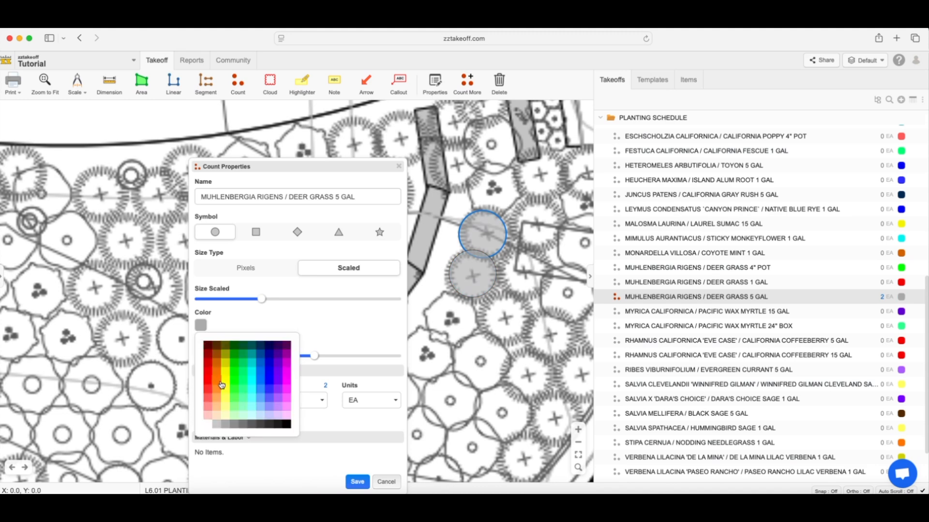
{"action": "left_click", "coordinate": [267, 411]}
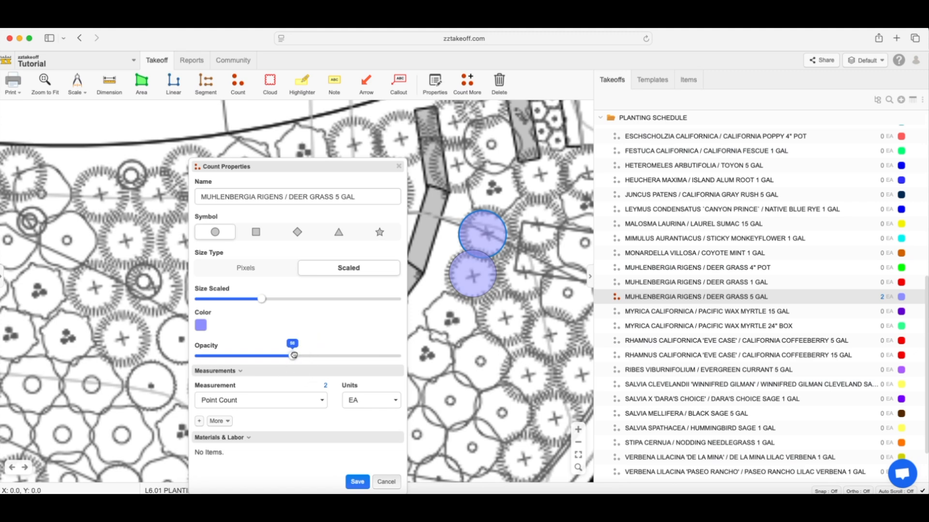
{"action": "left_click_drag", "start_coordinate": [257, 356], "coordinate": [324, 352]}
{"action": "left_click", "coordinate": [356, 482]}
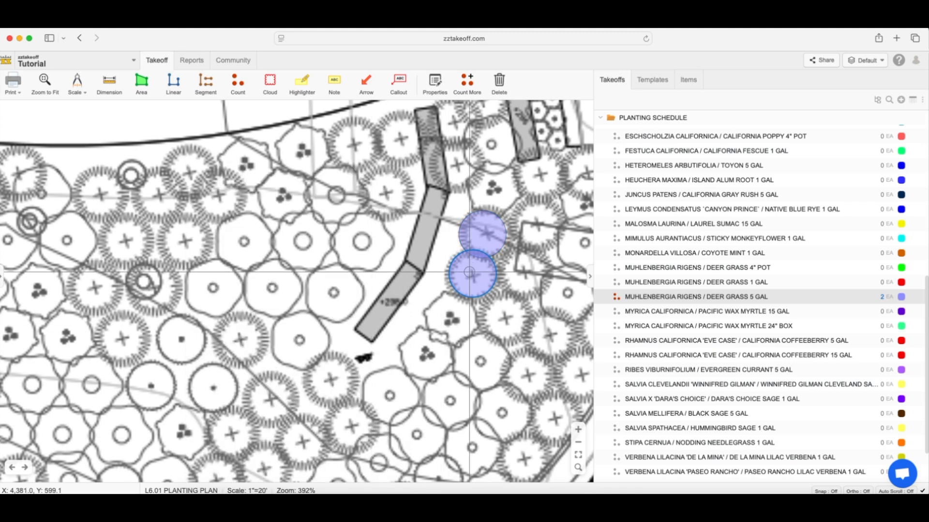
Add eight 5-gallon deer grass count points on the matching plant symbols around the curved gray wall, and finish counting.
{"action": "left_click", "coordinate": [521, 274]}
{"action": "left_click", "coordinate": [534, 234]}
{"action": "left_click", "coordinate": [538, 175]}
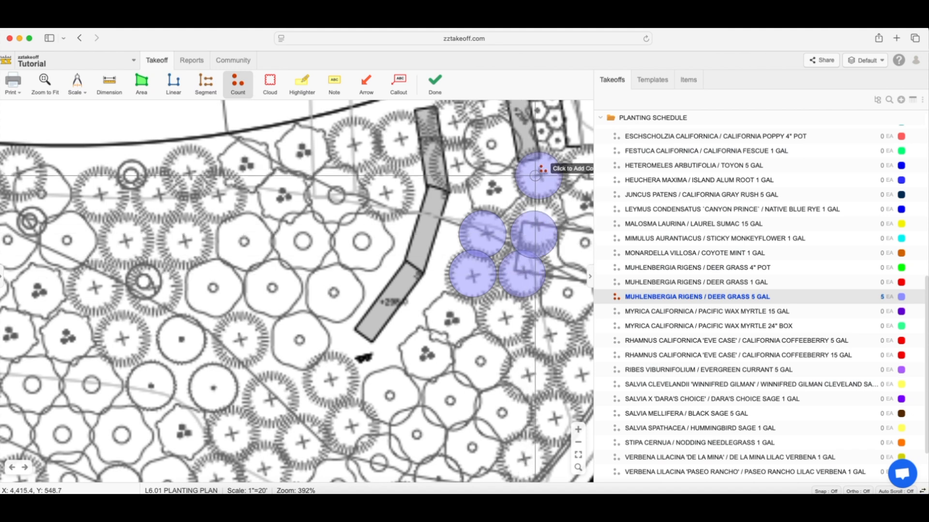
{"action": "left_click", "coordinate": [454, 167]}
{"action": "left_click", "coordinate": [452, 127]}
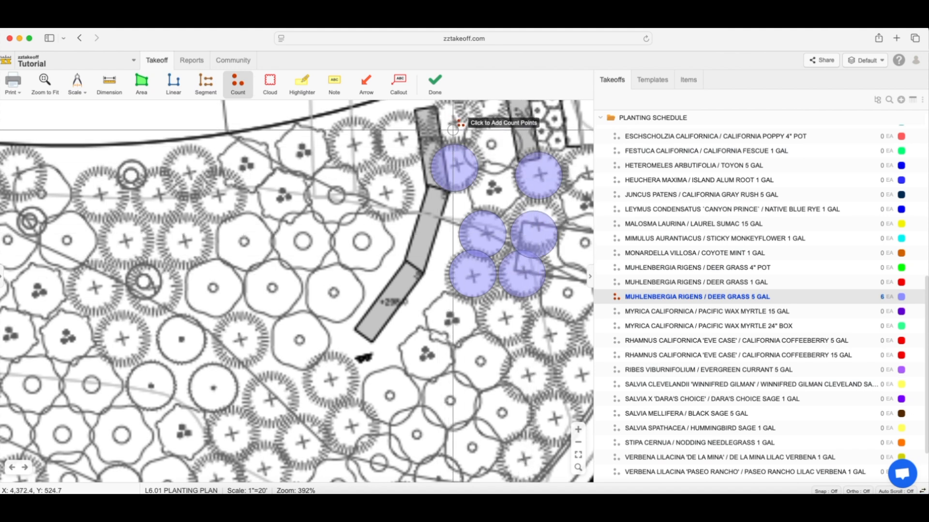
{"action": "left_click", "coordinate": [407, 138]}
{"action": "left_click", "coordinate": [392, 192]}
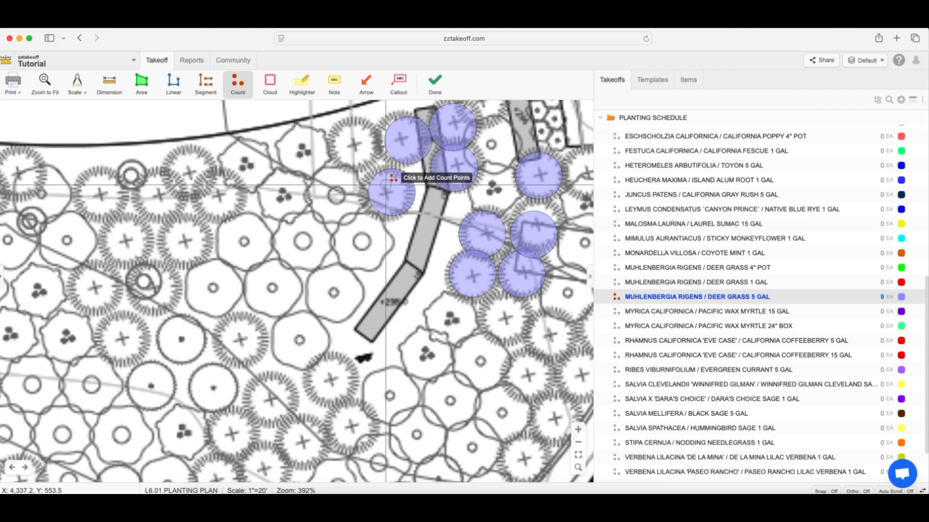
{"action": "left_click", "coordinate": [349, 154]}
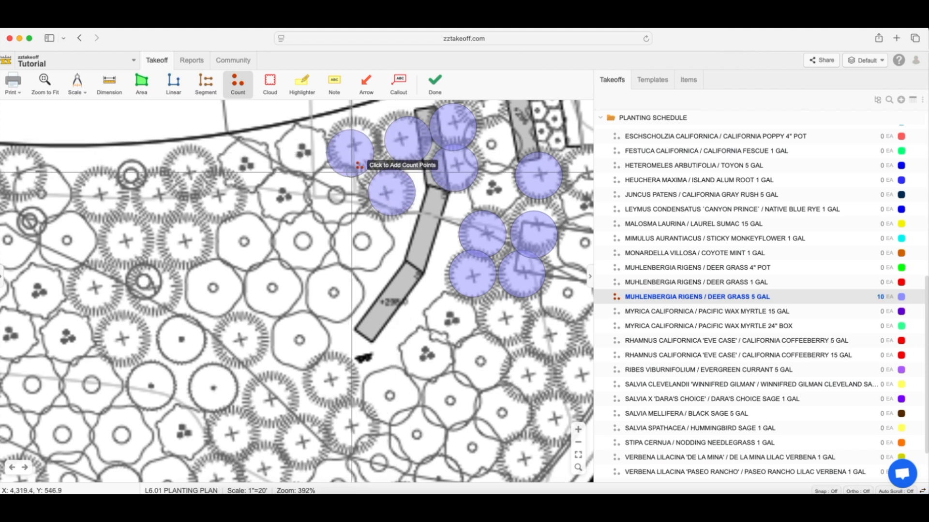
{"action": "key", "text": "Escape"}
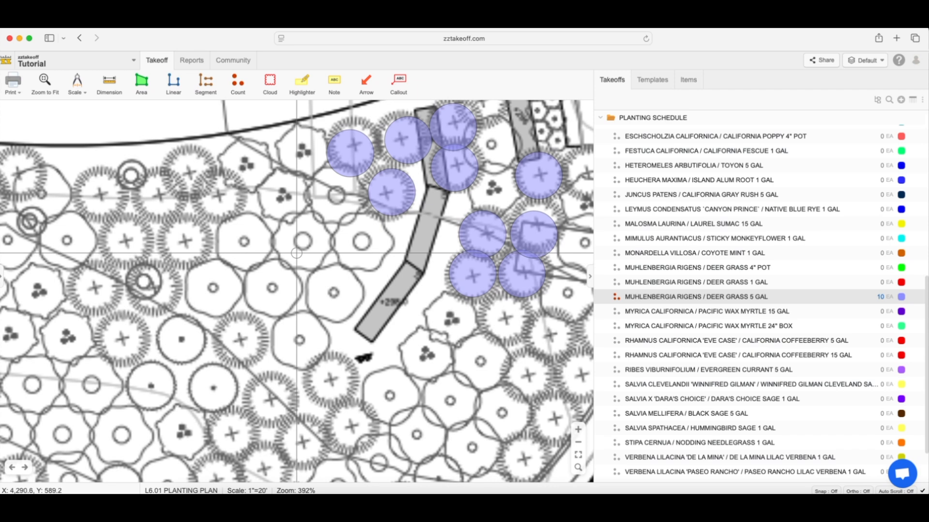
Resume the existing 5-gallon deer grass count and mark eight more plants in the cluster west of the wall.
{"action": "left_click", "coordinate": [391, 189]}
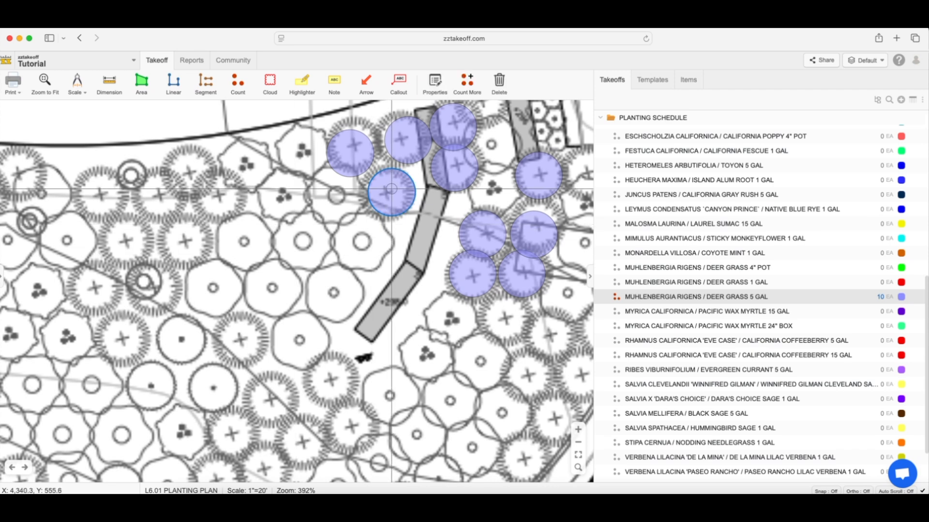
{"action": "key", "text": "m"}
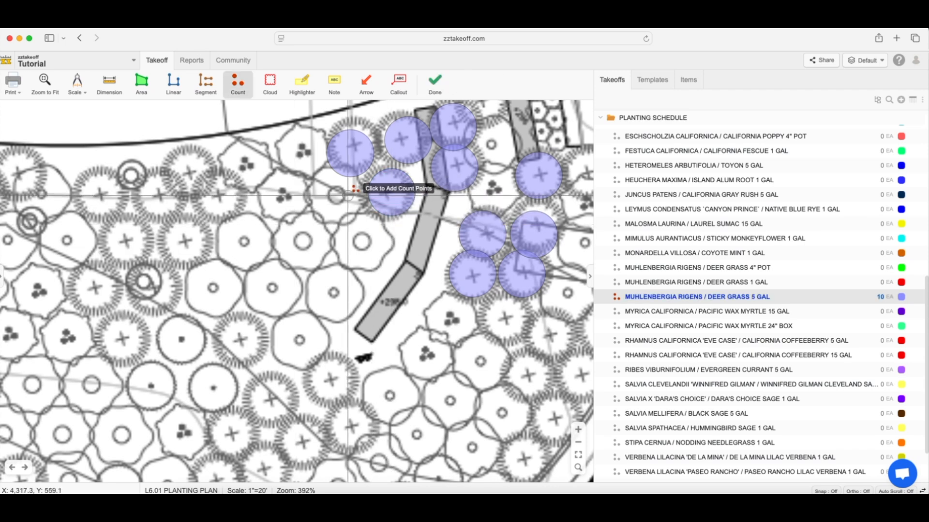
{"action": "left_click", "coordinate": [215, 195]}
{"action": "left_click", "coordinate": [189, 173]}
{"action": "left_click", "coordinate": [154, 203]}
{"action": "left_click", "coordinate": [178, 243]}
{"action": "left_click", "coordinate": [125, 246]}
{"action": "left_click", "coordinate": [94, 290]}
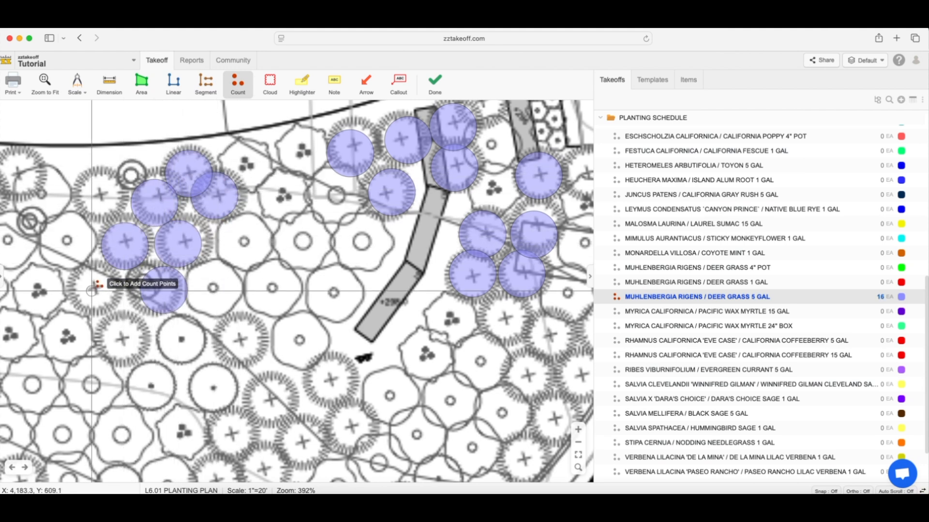
{"action": "left_click", "coordinate": [164, 289]}
{"action": "left_click", "coordinate": [123, 338]}
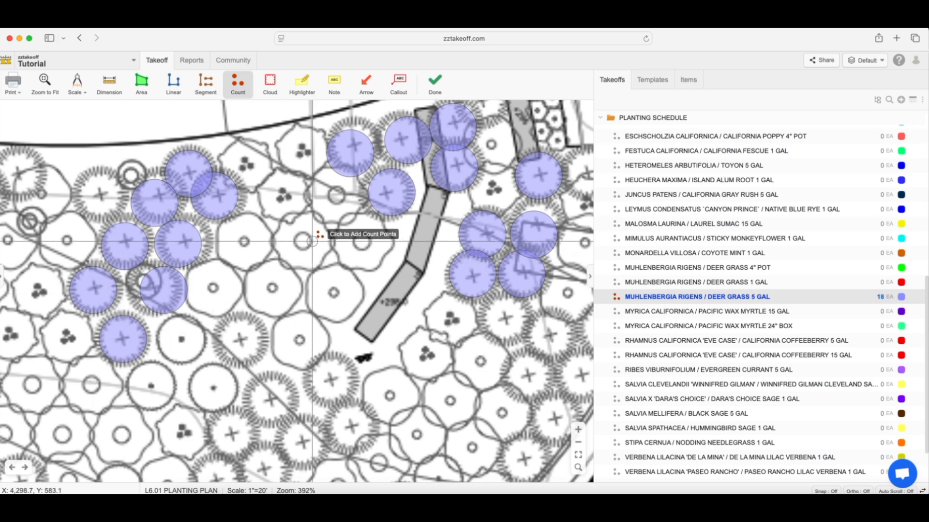
{"action": "key", "text": "Escape"}
Collapse the planting schedule and start a yellow sloped-area takeoff named Soil Prep Area with pitch rise 3, run 1, measured in SF.
{"action": "scroll", "coordinate": [312, 240], "scroll_direction": "down", "scroll_amount": 5}
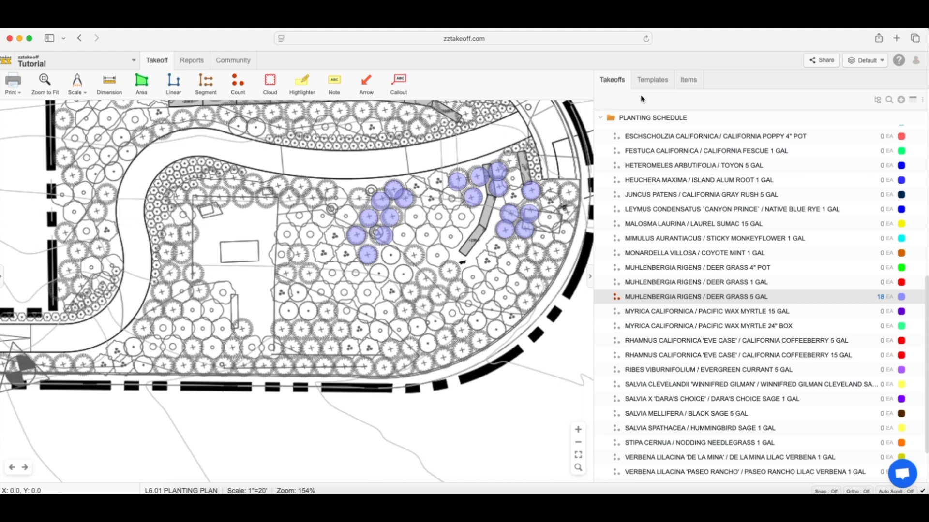
{"action": "left_click", "coordinate": [600, 119]}
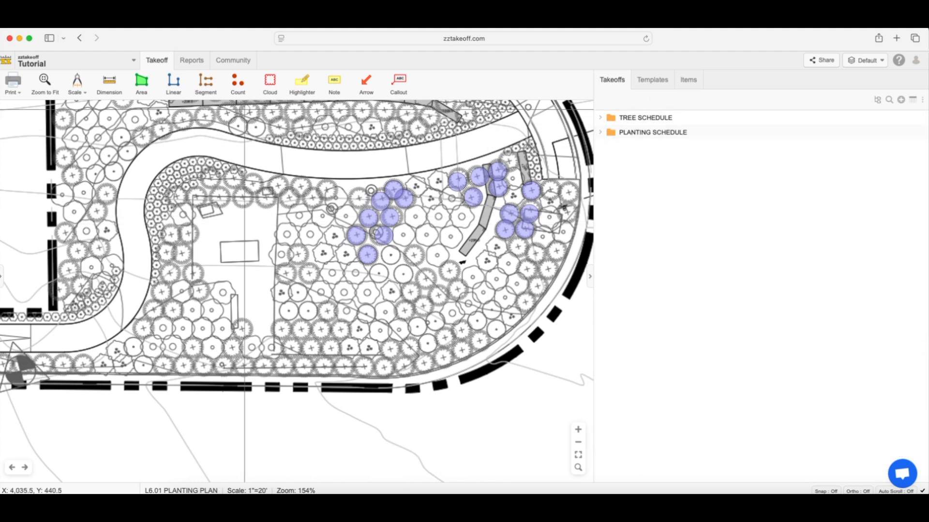
{"action": "left_click", "coordinate": [141, 81]}
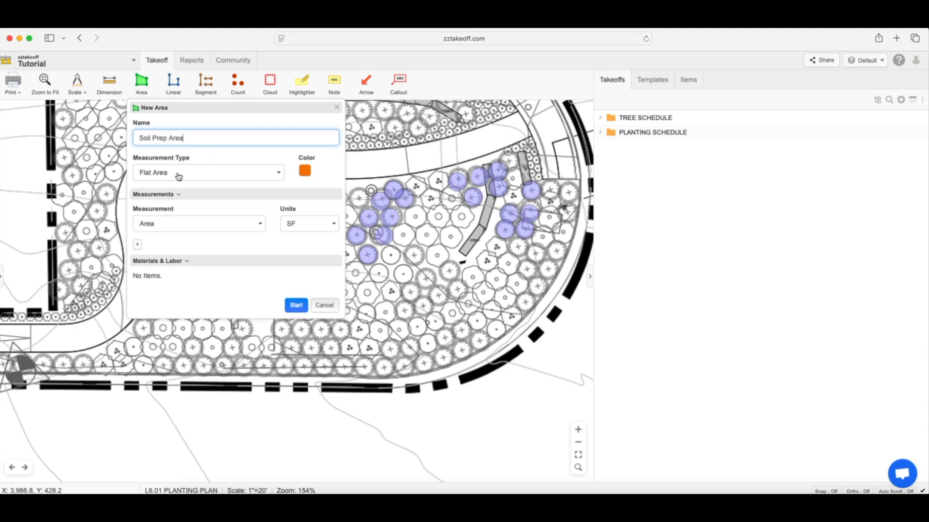
{"action": "left_click", "coordinate": [253, 179]}
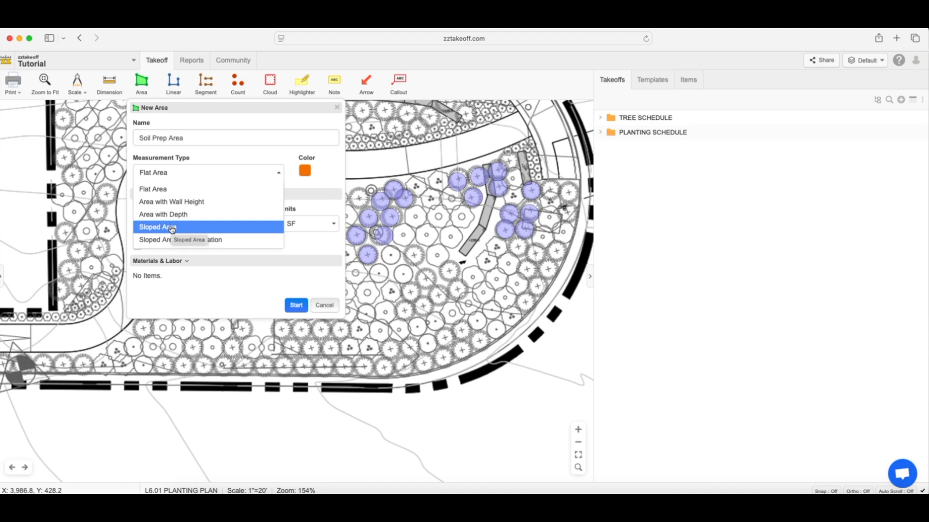
{"action": "left_click", "coordinate": [172, 228]}
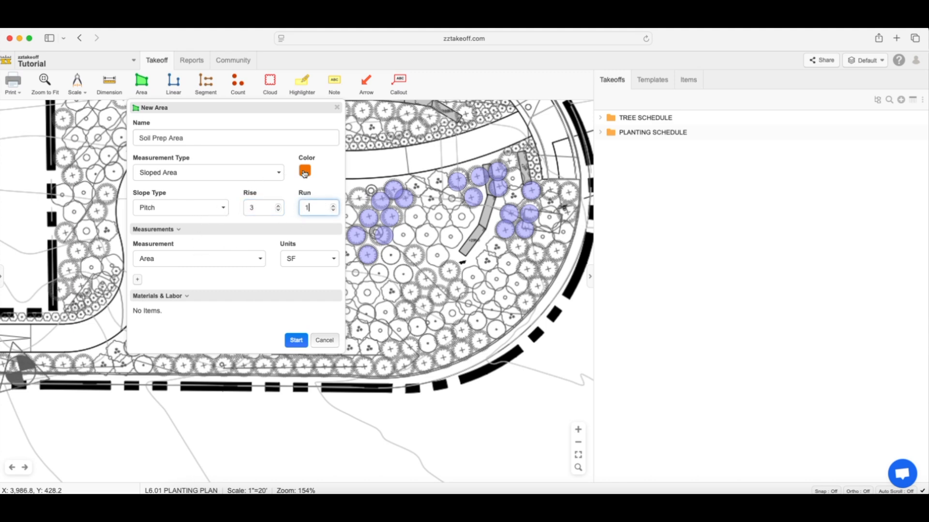
{"action": "left_click", "coordinate": [305, 172]}
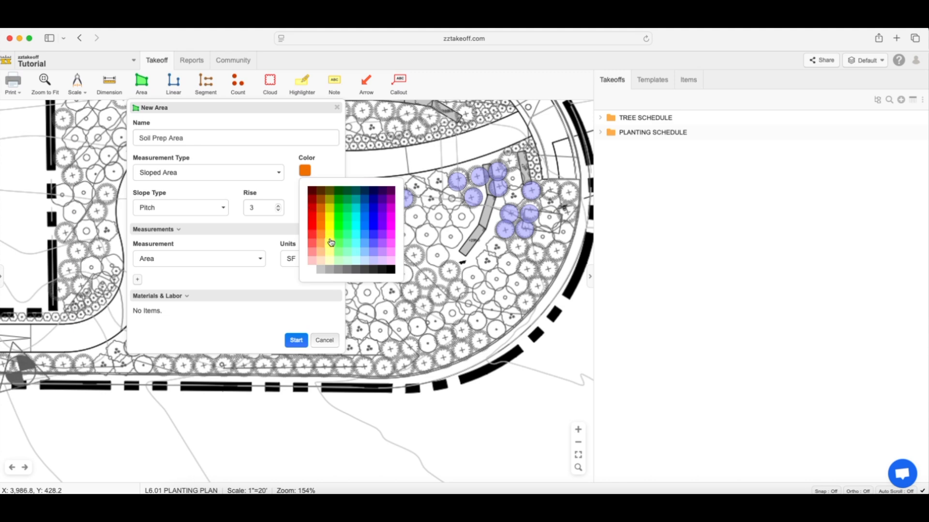
{"action": "left_click", "coordinate": [330, 245]}
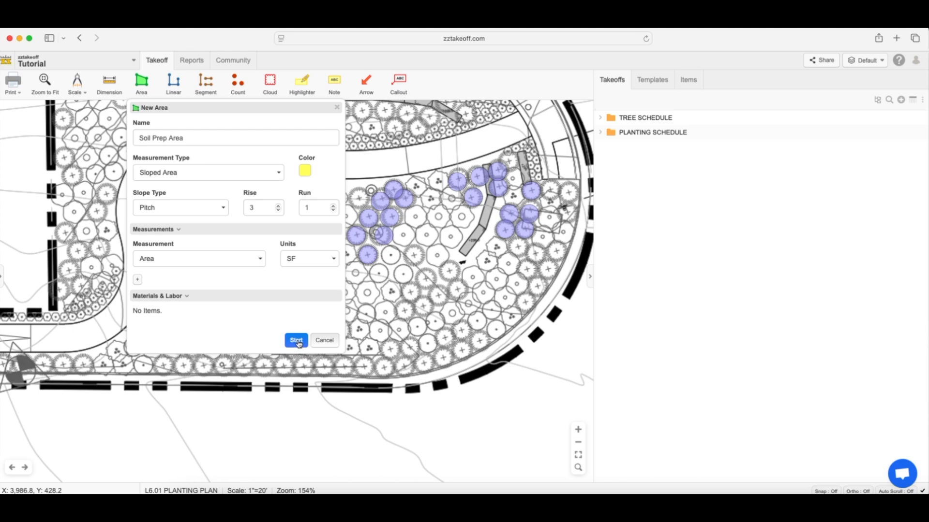
{"action": "left_click", "coordinate": [297, 340]}
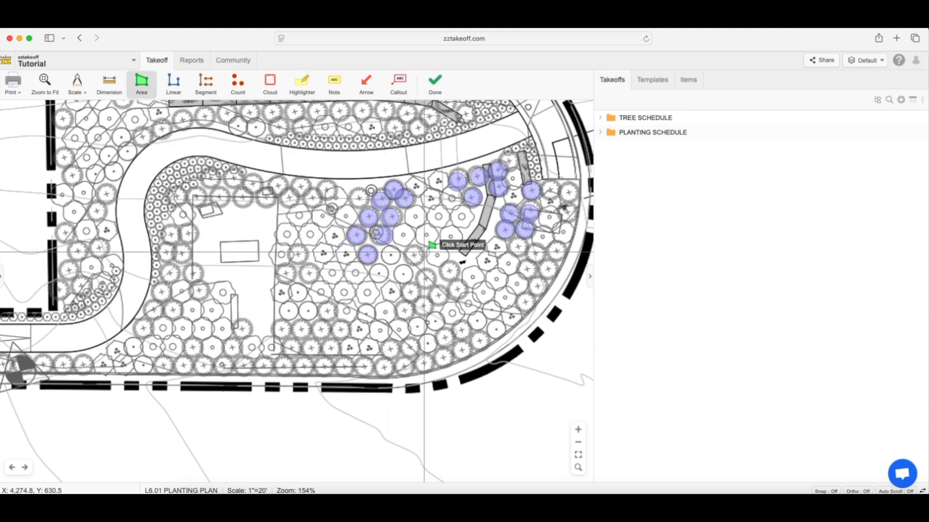
Trace the Soil Prep Area boundary with arcs from the bed's lower-left corner up along the curved inner path edge.
{"action": "scroll", "coordinate": [67, 362], "scroll_direction": "up", "scroll_amount": 2}
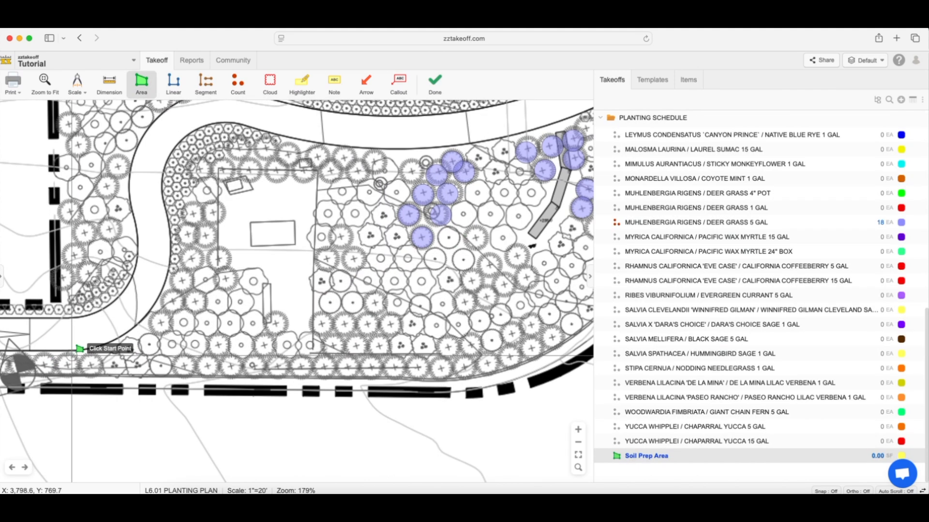
{"action": "left_click", "coordinate": [75, 350]}
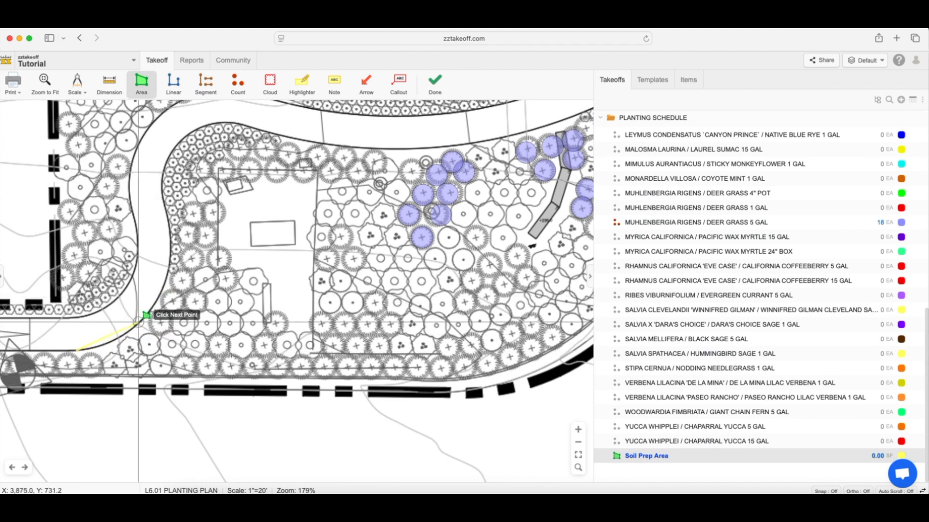
{"action": "key", "text": "a"}
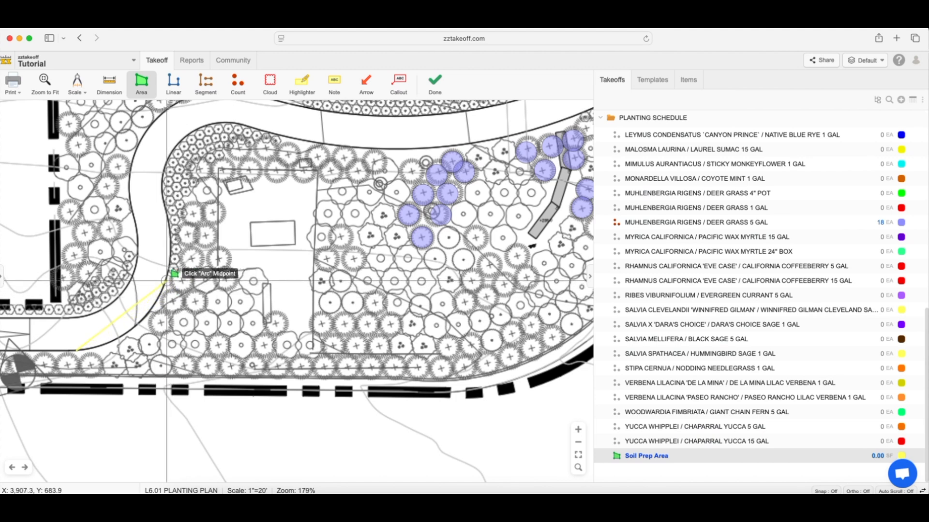
{"action": "left_click", "coordinate": [166, 280]}
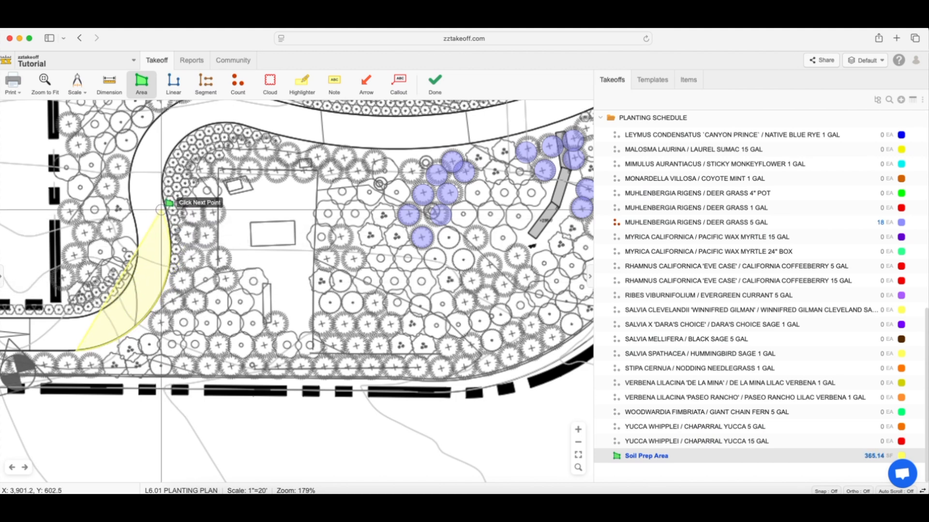
{"action": "scroll", "coordinate": [161, 210], "scroll_direction": "up", "scroll_amount": 3}
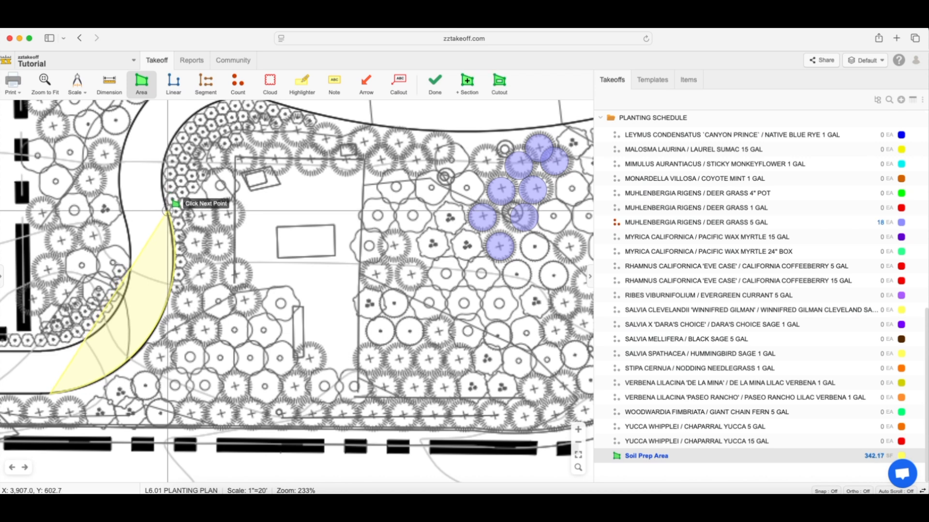
{"action": "left_click", "coordinate": [176, 129]}
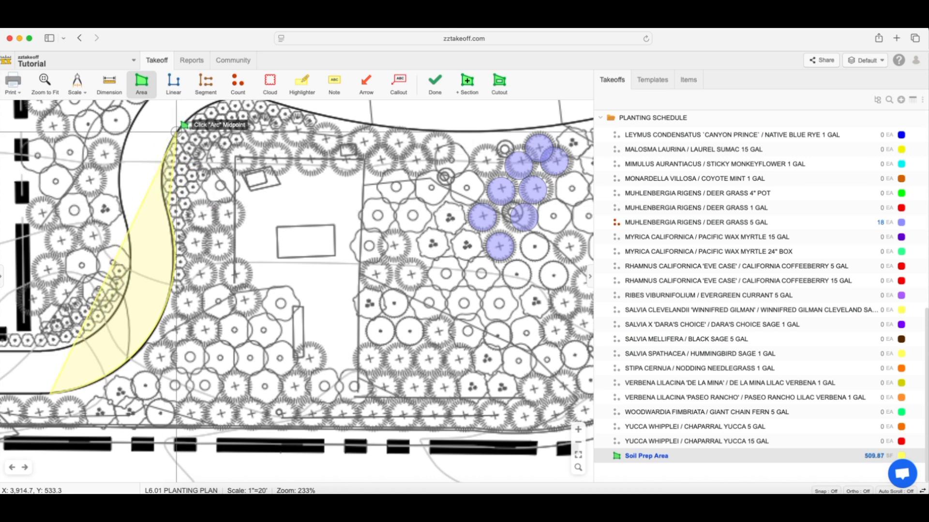
{"action": "left_click", "coordinate": [176, 132]}
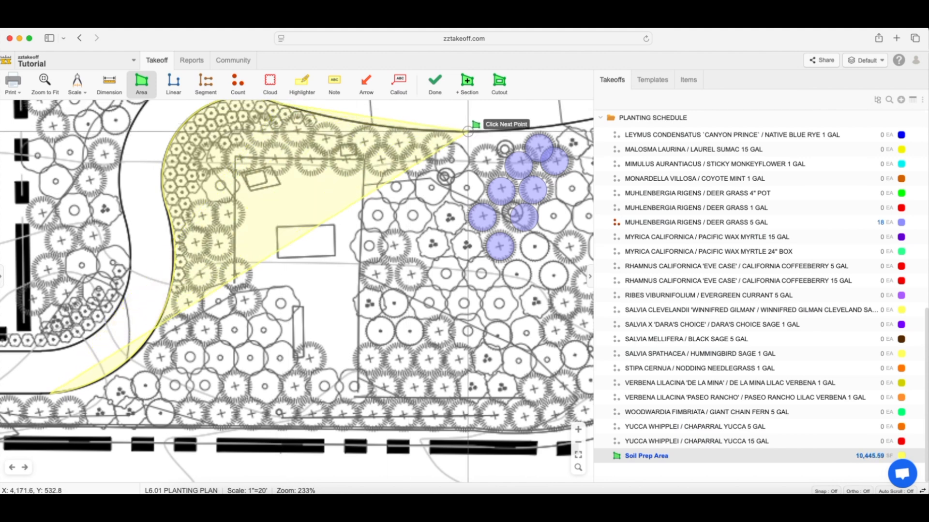
Extend the Soil Prep Area boundary along the curved path to the bed's northeast corner, around the short arc, and east to the outer edge.
{"action": "scroll", "coordinate": [467, 131], "scroll_direction": "down", "scroll_amount": 5}
{"action": "scroll", "coordinate": [481, 149], "scroll_direction": "up", "scroll_amount": 5}
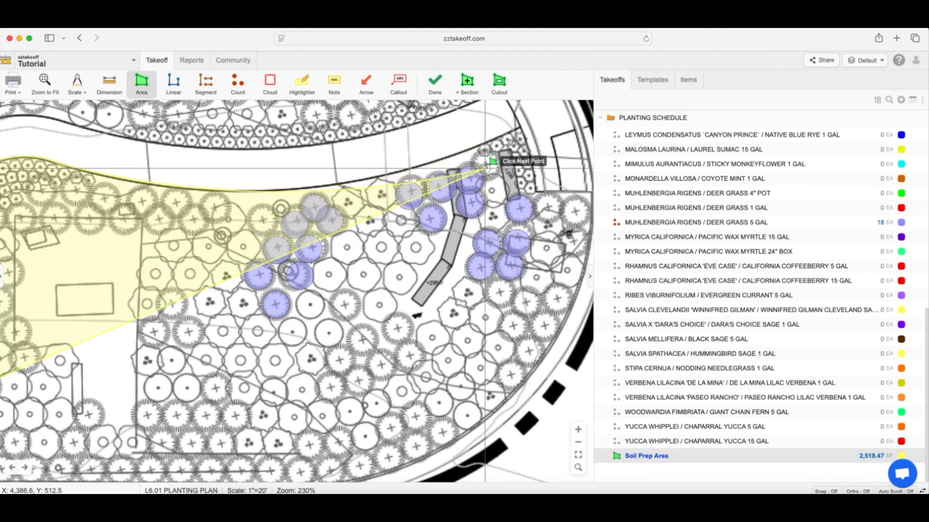
{"action": "left_click", "coordinate": [520, 128]}
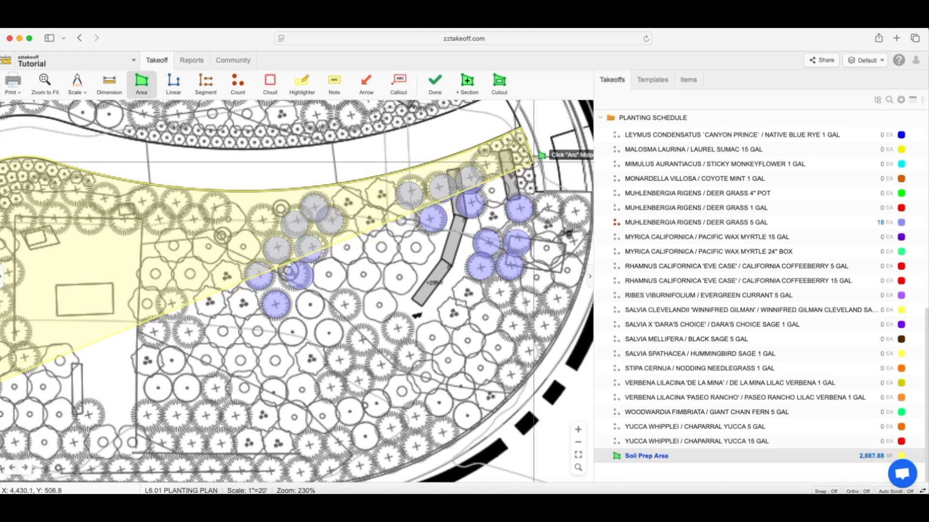
{"action": "left_click", "coordinate": [533, 190]}
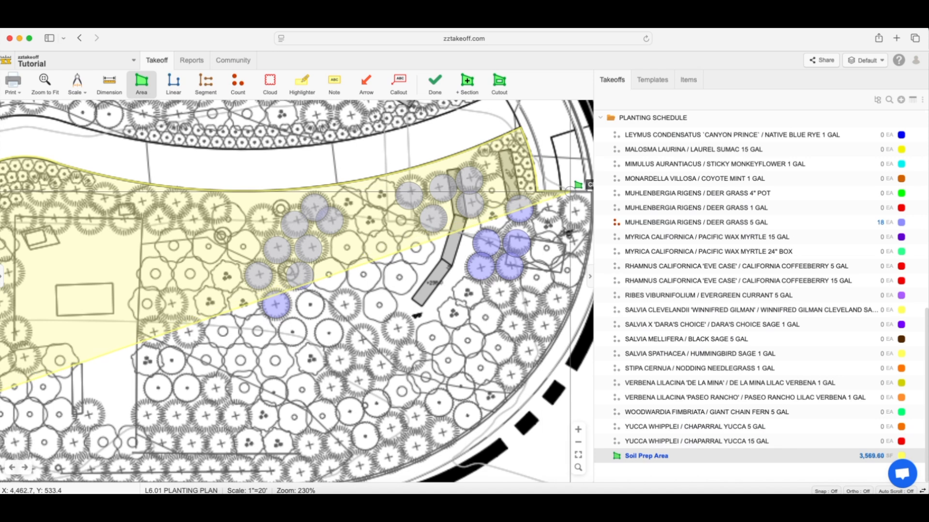
{"action": "scroll", "coordinate": [564, 192], "scroll_direction": "right", "scroll_amount": 3}
{"action": "left_click", "coordinate": [496, 183]}
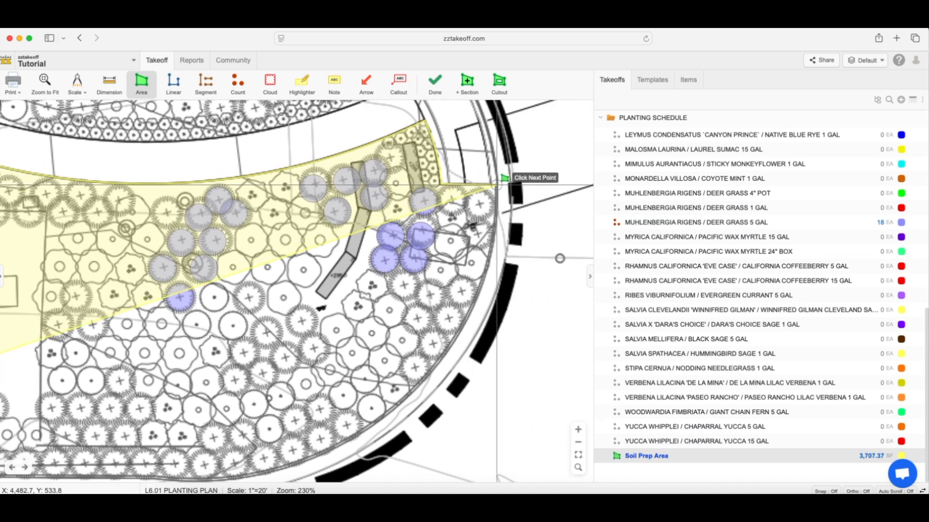
Trace the bed's rounded outer east edge with an arc down to the straight south edge.
{"action": "scroll", "coordinate": [470, 258], "scroll_direction": "down", "scroll_amount": 2}
{"action": "key", "text": "a"}
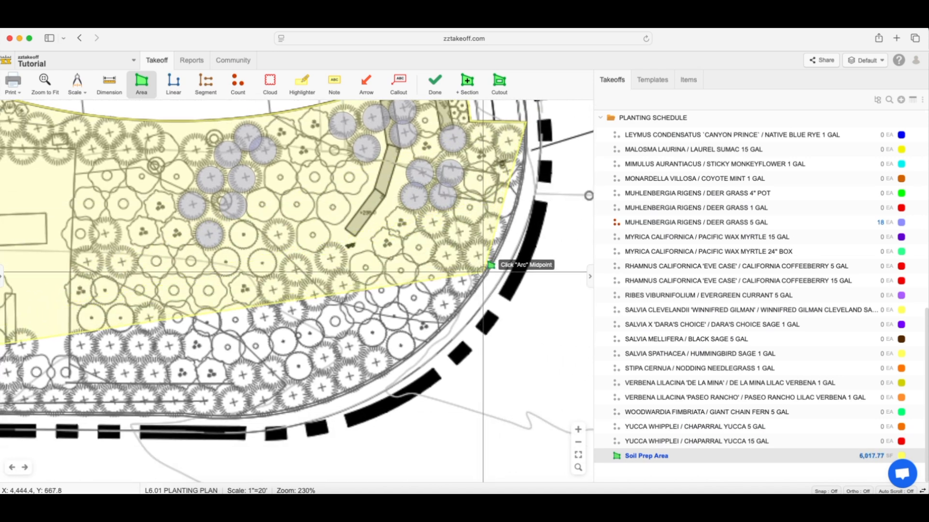
{"action": "left_click", "coordinate": [483, 274]}
{"action": "left_click", "coordinate": [240, 415]}
Run the boundary straight along the south edge to the west end of the narrow planting strip and close the area.
{"action": "scroll", "coordinate": [366, 359], "scroll_direction": "left", "scroll_amount": 8}
{"action": "scroll", "coordinate": [366, 359], "scroll_direction": "down", "scroll_amount": 3}
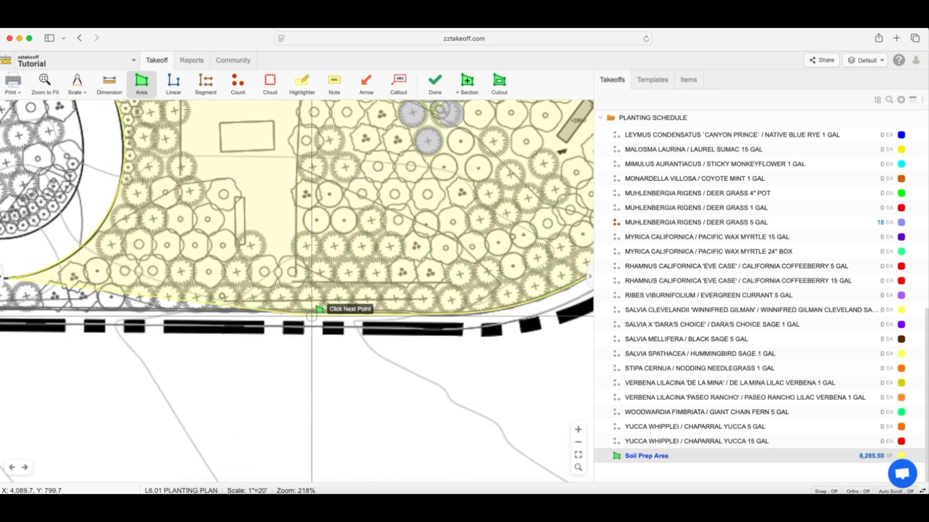
{"action": "scroll", "coordinate": [380, 302], "scroll_direction": "left", "scroll_amount": 10}
{"action": "scroll", "coordinate": [367, 298], "scroll_direction": "down", "scroll_amount": 1}
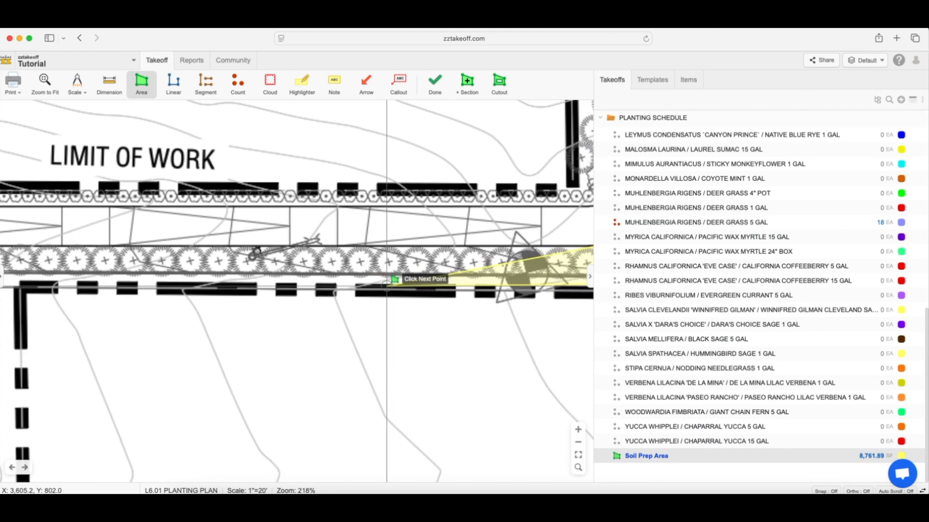
{"action": "scroll", "coordinate": [347, 290], "scroll_direction": "left", "scroll_amount": 5}
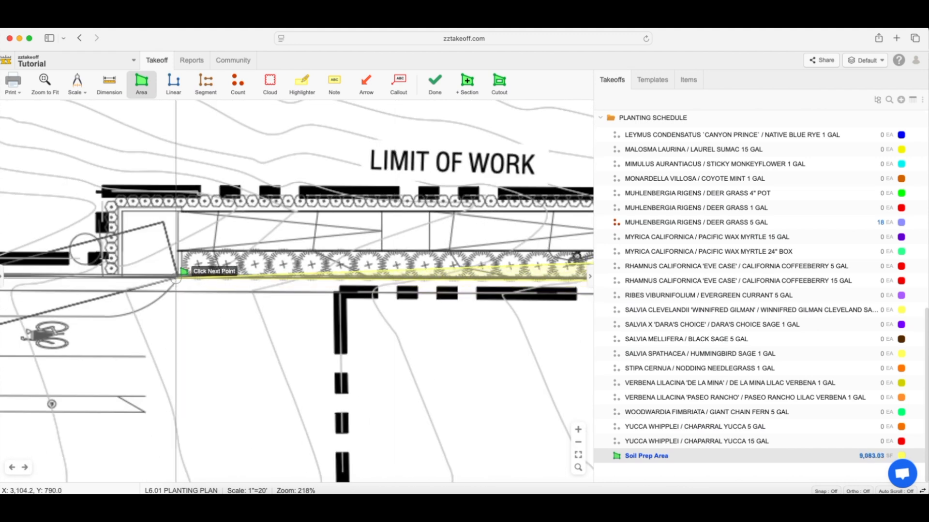
{"action": "double_click", "coordinate": [179, 251]}
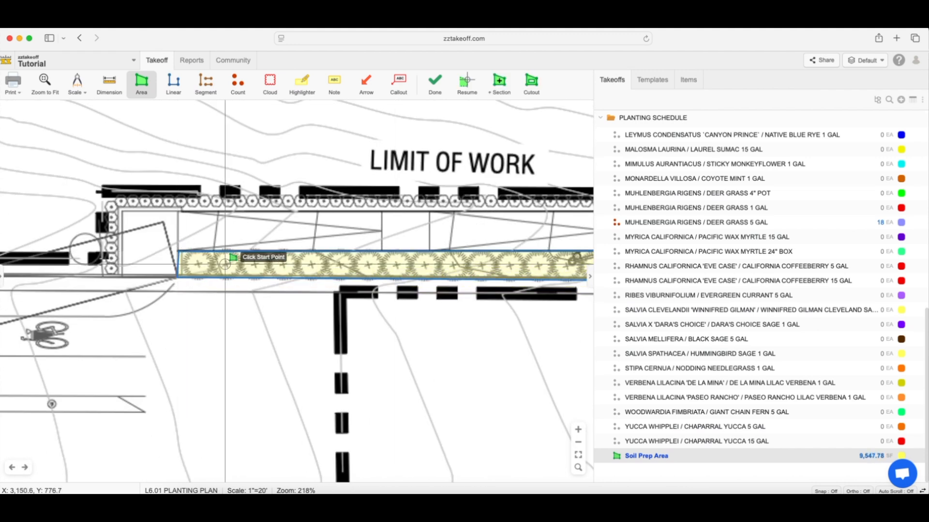
Examine the closed Soil Prep Area on the whole sheet and its entry in the planting schedule.
{"action": "scroll", "coordinate": [230, 268], "scroll_direction": "down", "scroll_amount": 10}
{"action": "scroll", "coordinate": [305, 255], "scroll_direction": "up", "scroll_amount": 4}
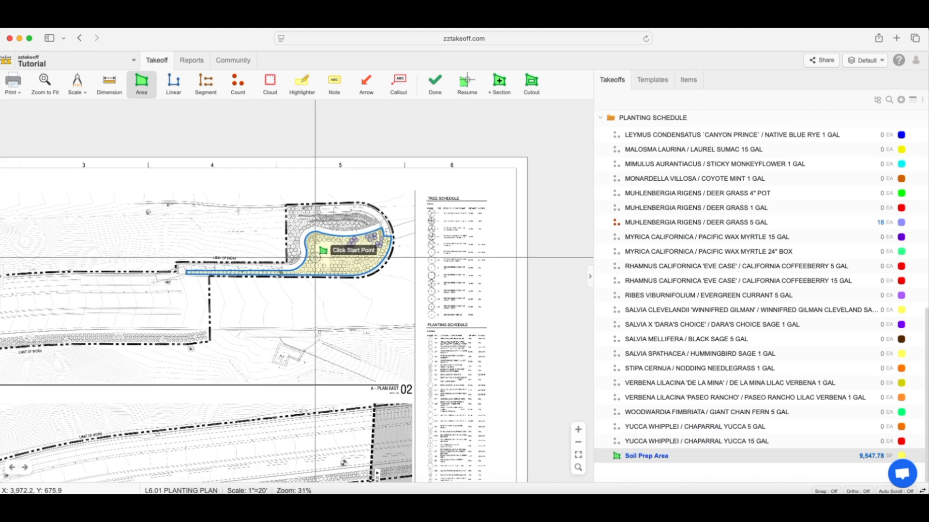
{"action": "left_click", "coordinate": [600, 118]}
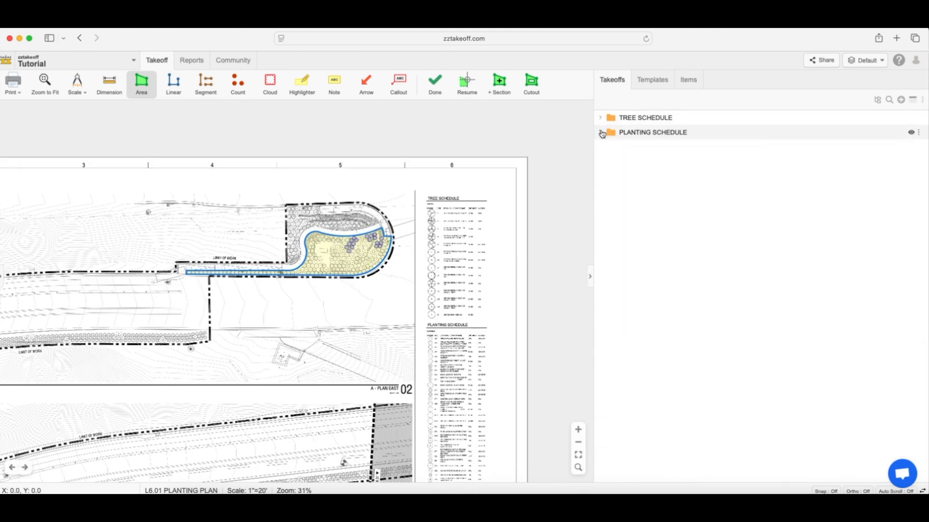
{"action": "left_click", "coordinate": [602, 134]}
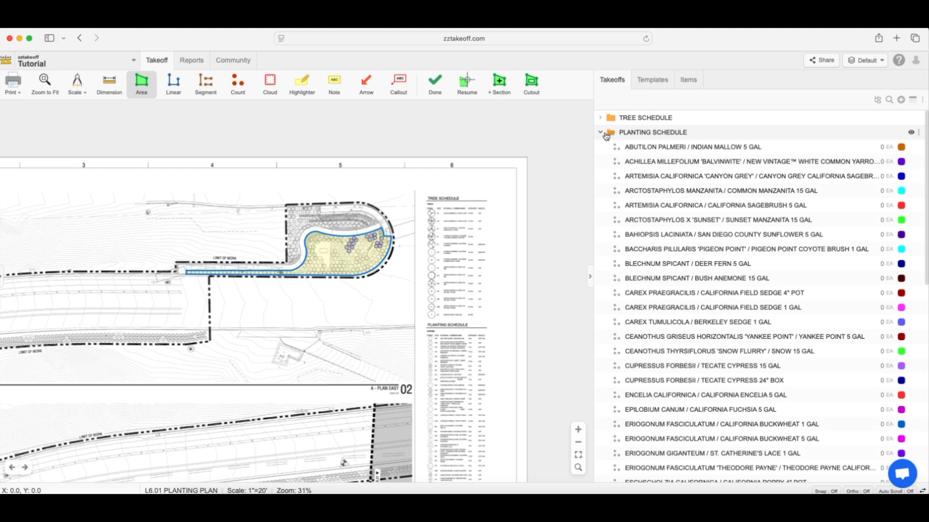
{"action": "scroll", "coordinate": [622, 193], "scroll_direction": "down", "scroll_amount": 10}
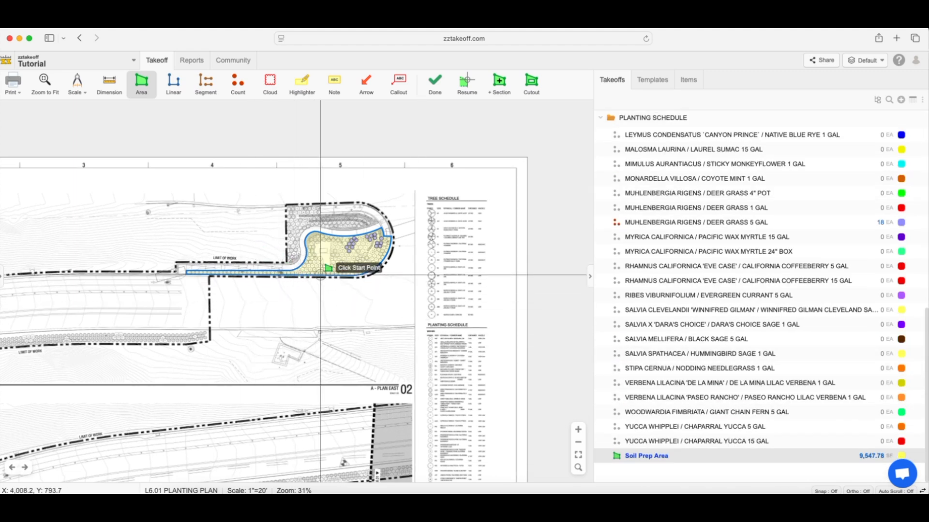
{"action": "scroll", "coordinate": [298, 281], "scroll_direction": "up", "scroll_amount": 10}
{"action": "scroll", "coordinate": [327, 267], "scroll_direction": "down", "scroll_amount": 12}
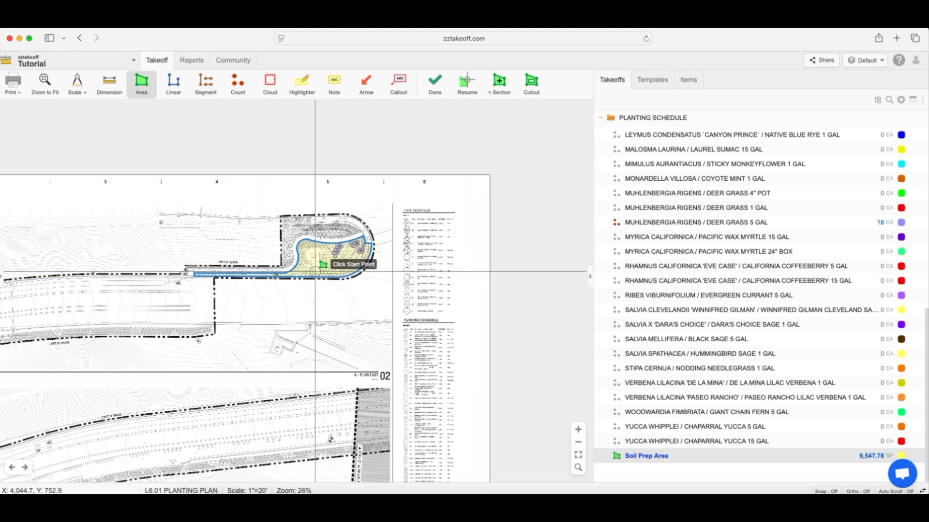
{"action": "scroll", "coordinate": [310, 285], "scroll_direction": "up", "scroll_amount": 10}
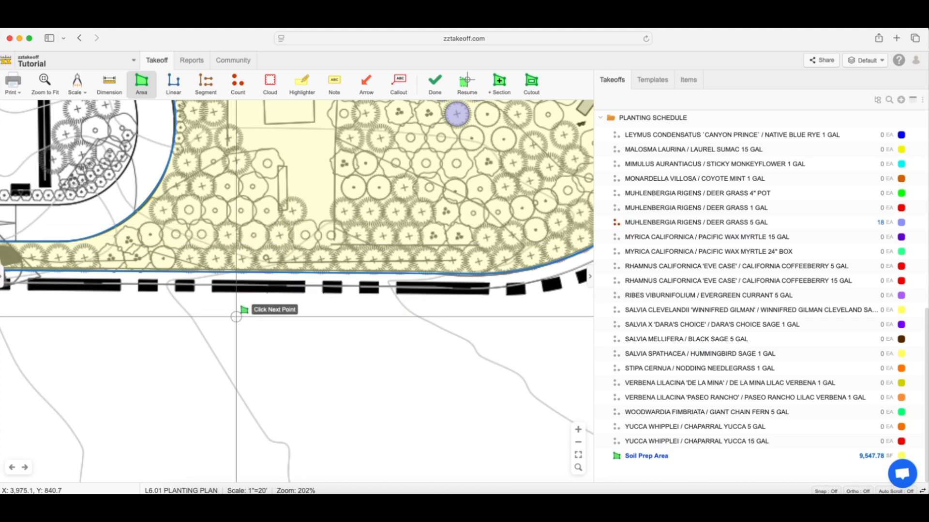
Reselect the Soil Prep Area takeoff and start another section along the straight west edge of the upper planting bed.
{"action": "key", "text": "Escape"}
{"action": "scroll", "coordinate": [261, 232], "scroll_direction": "down", "scroll_amount": 5}
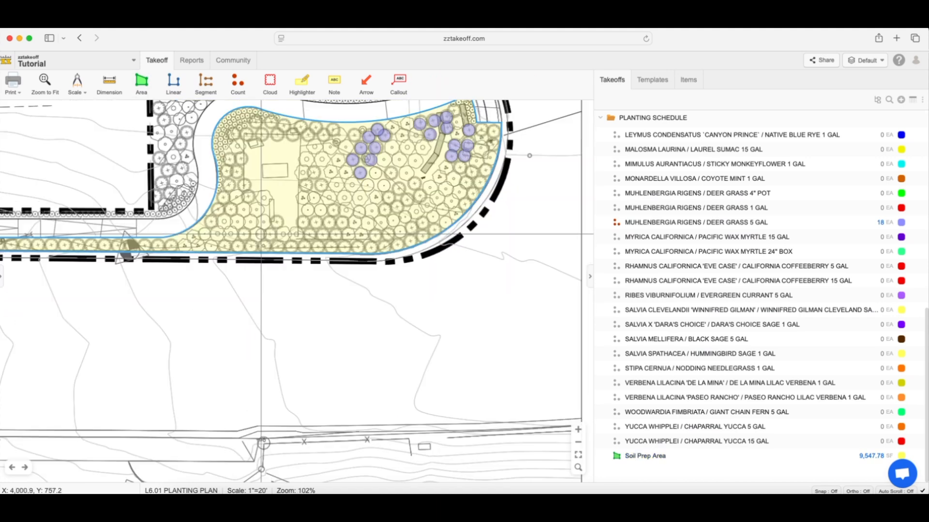
{"action": "left_click", "coordinate": [252, 204]}
{"action": "key", "text": "space"}
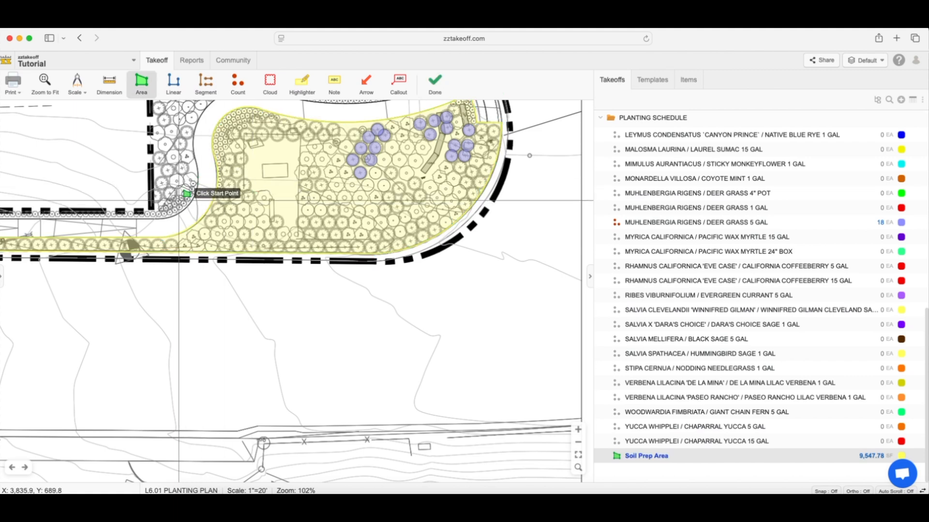
{"action": "scroll", "coordinate": [176, 210], "scroll_direction": "up", "scroll_amount": 2}
{"action": "left_click", "coordinate": [152, 210]}
{"action": "left_click_drag", "start_coordinate": [153, 169], "coordinate": [158, 231]}
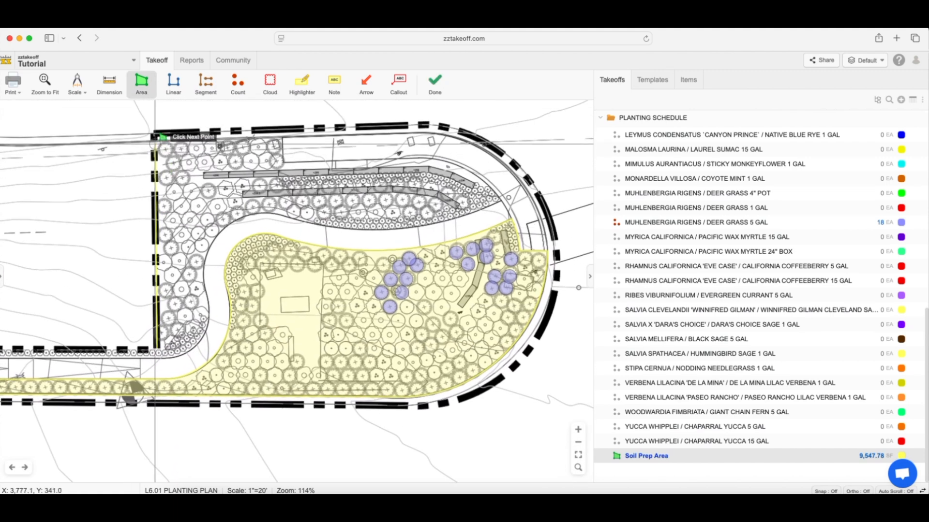
{"action": "left_click", "coordinate": [156, 141]}
Trace the upper bed's north edge eastward, including the corner step down toward the retaining walls.
{"action": "scroll", "coordinate": [284, 141], "scroll_direction": "up", "scroll_amount": 3}
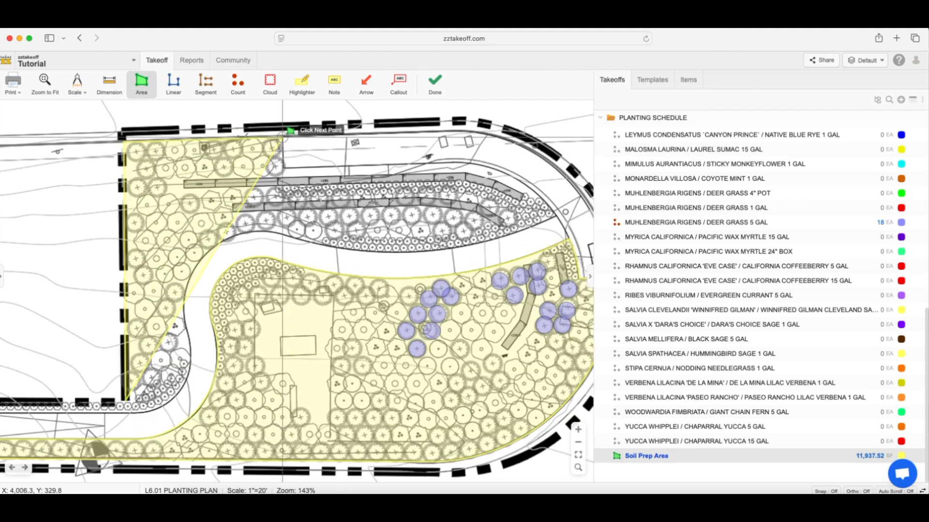
{"action": "left_click", "coordinate": [285, 139]}
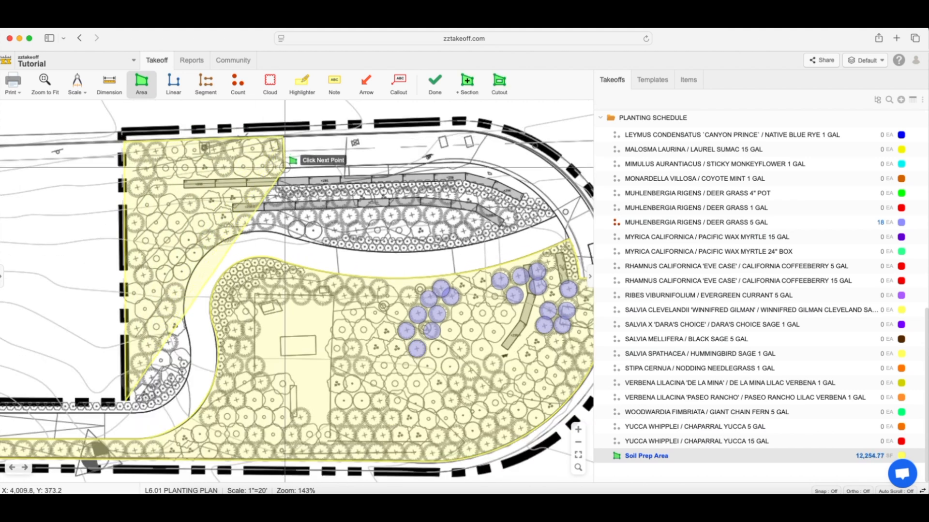
{"action": "left_click", "coordinate": [285, 168]}
{"action": "scroll", "coordinate": [435, 169], "scroll_direction": "up", "scroll_amount": 1}
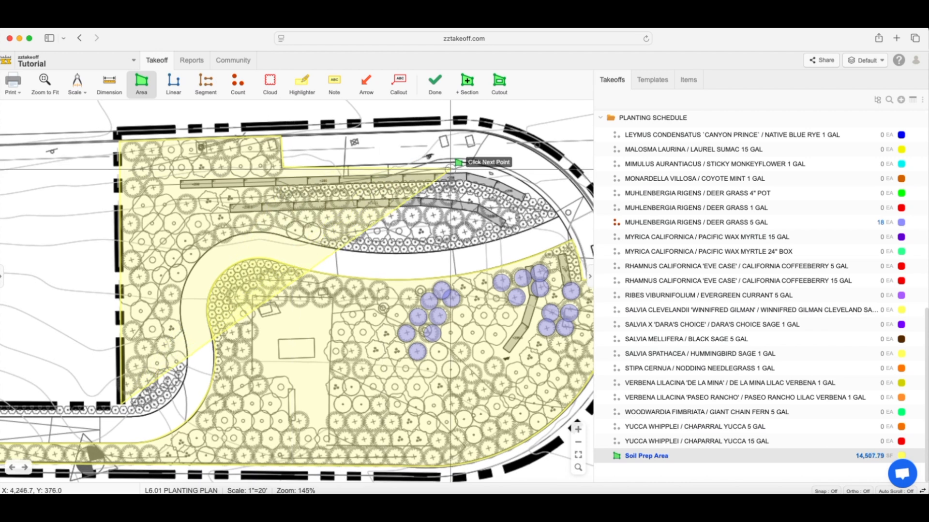
Trace the upper bed's curved northeast edge with arcs around its pointed east tip and onto the path edge.
{"action": "left_click_drag", "start_coordinate": [482, 182], "coordinate": [378, 163]}
{"action": "key", "text": "a"}
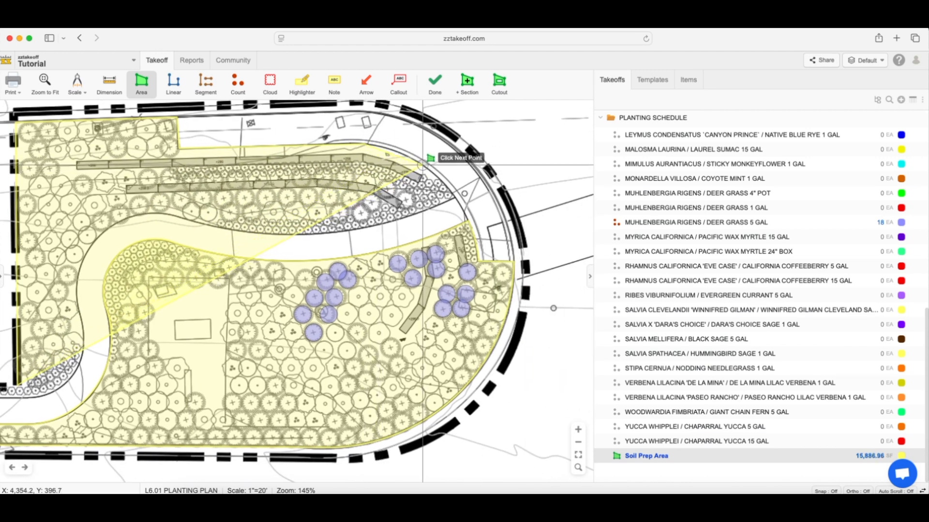
{"action": "scroll", "coordinate": [423, 165], "scroll_direction": "up", "scroll_amount": 3}
{"action": "key", "text": "a"}
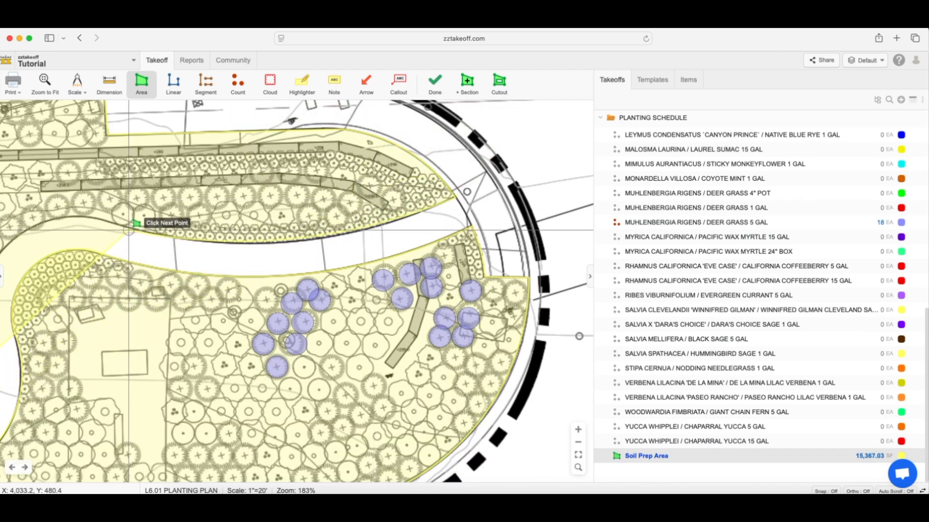
Trace the upper bed's path-side edge with arcs westward and down toward its southwest corner.
{"action": "left_click_drag", "start_coordinate": [128, 230], "coordinate": [332, 205]}
{"action": "key", "text": "a"}
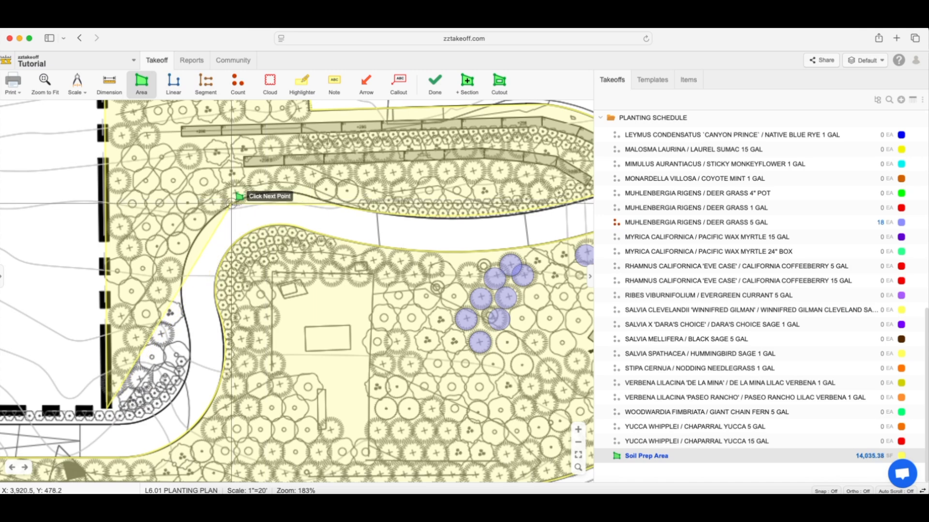
{"action": "left_click", "coordinate": [185, 318]}
{"action": "left_click_drag", "start_coordinate": [185, 319], "coordinate": [242, 223]}
{"action": "key", "text": "a"}
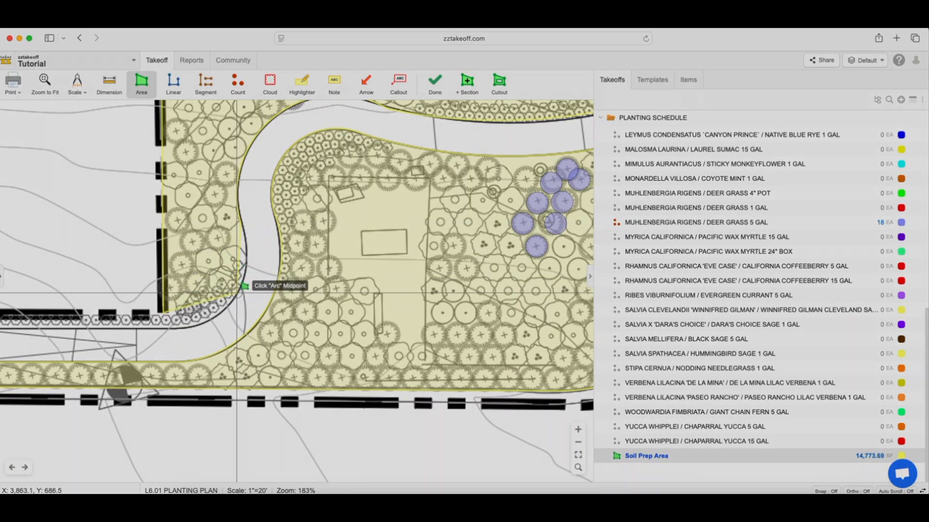